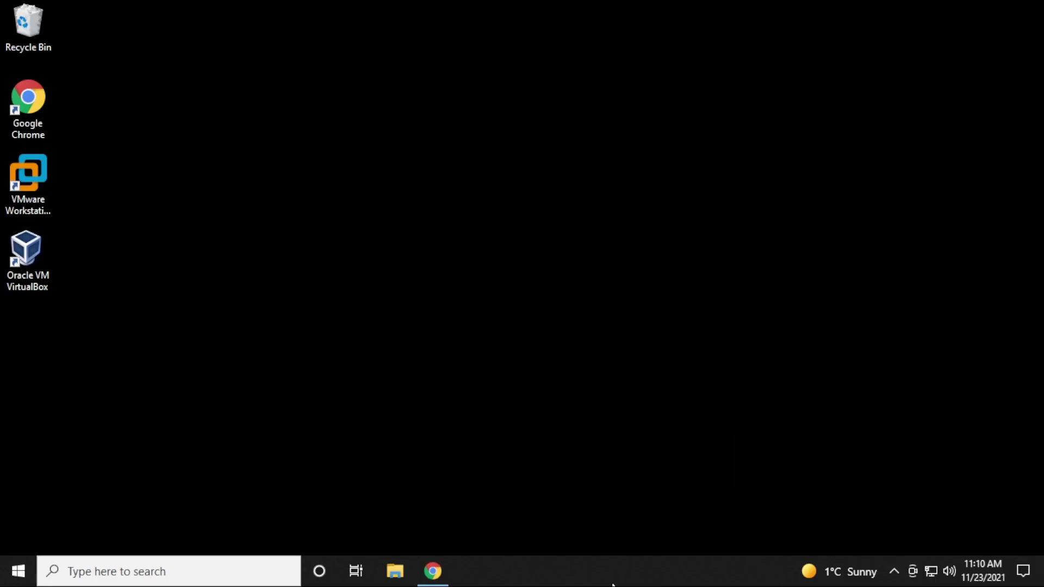
- Install MetaMask for Chrome from metamask.io's download page via Add to Chrome and Add extension
{"action": "left_click", "coordinate": [445, 580]}
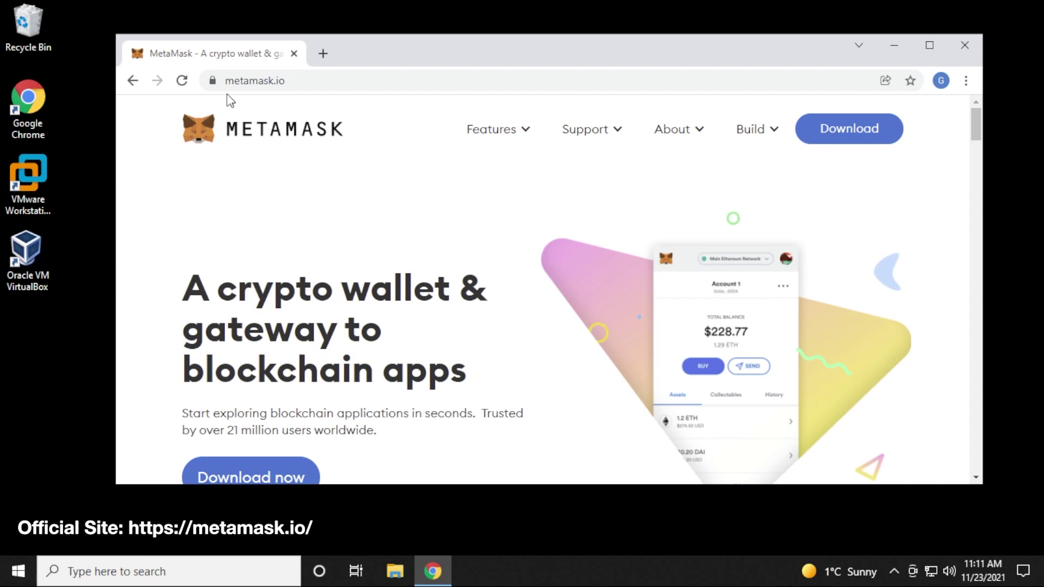
{"action": "left_click", "coordinate": [852, 139]}
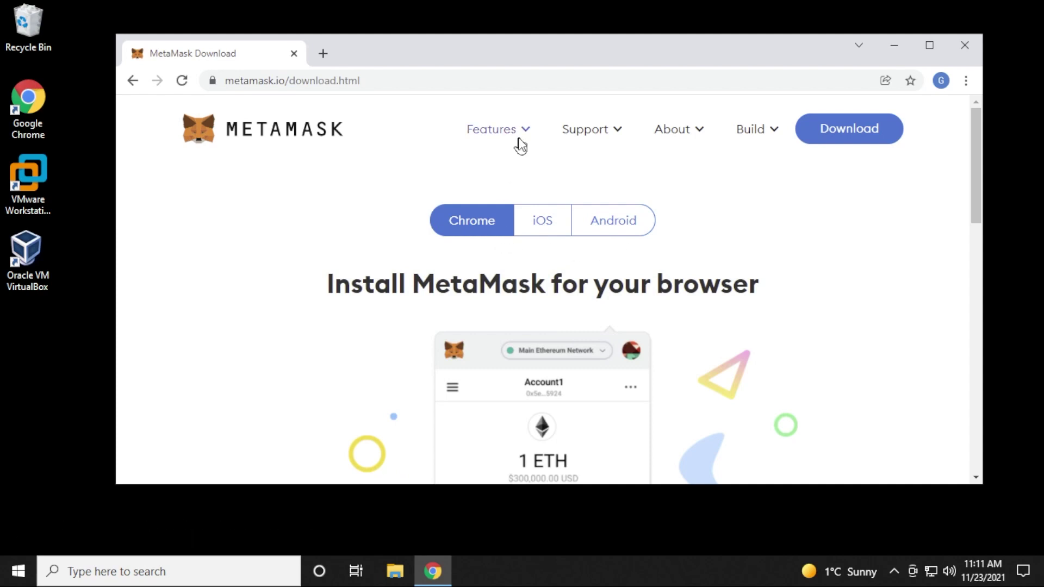
{"action": "scroll", "coordinate": [646, 243], "scroll_direction": "down", "scroll_amount": 5}
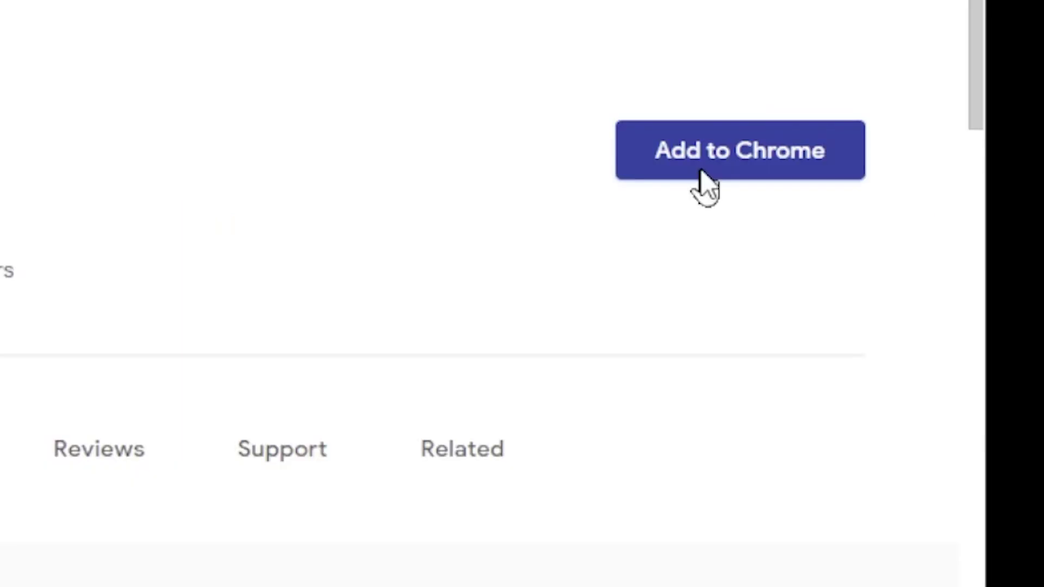
{"action": "left_click", "coordinate": [703, 173]}
{"action": "left_click", "coordinate": [573, 251]}
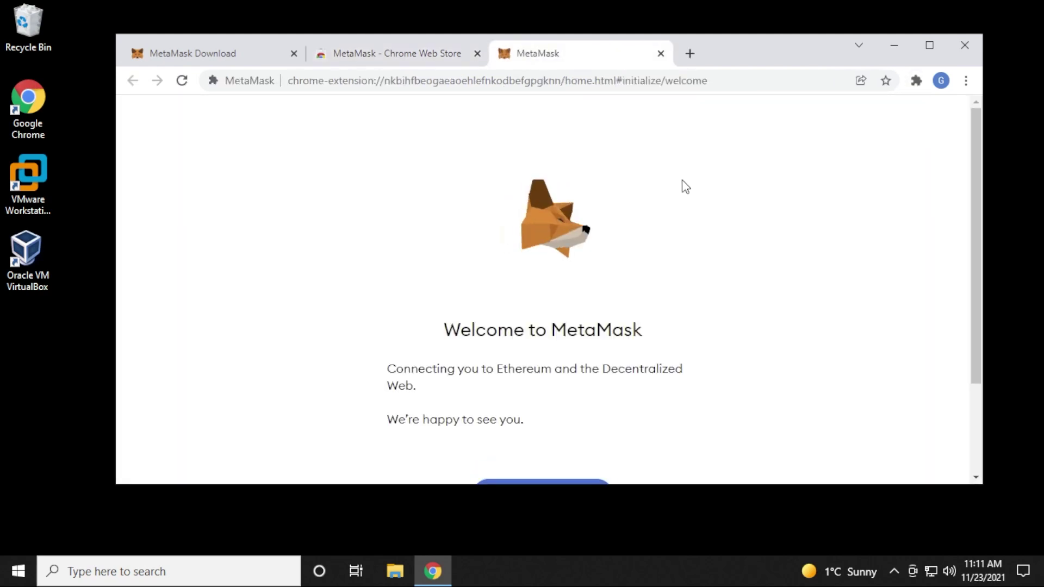
- Close the Chrome Web Store tab, start MetaMask setup and choose to import an existing wallet
{"action": "left_click", "coordinate": [477, 53]}
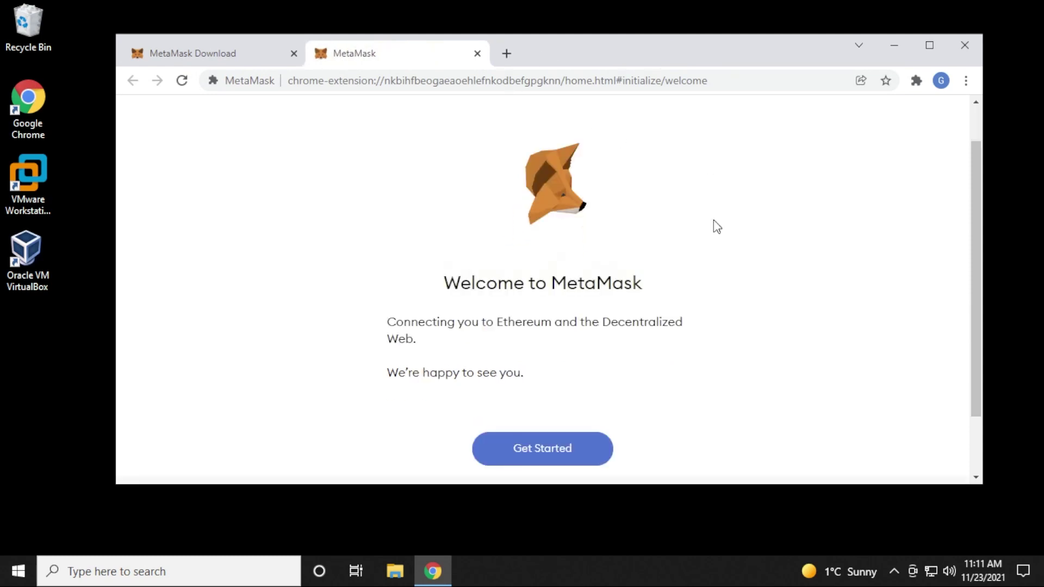
{"action": "left_click", "coordinate": [541, 448]}
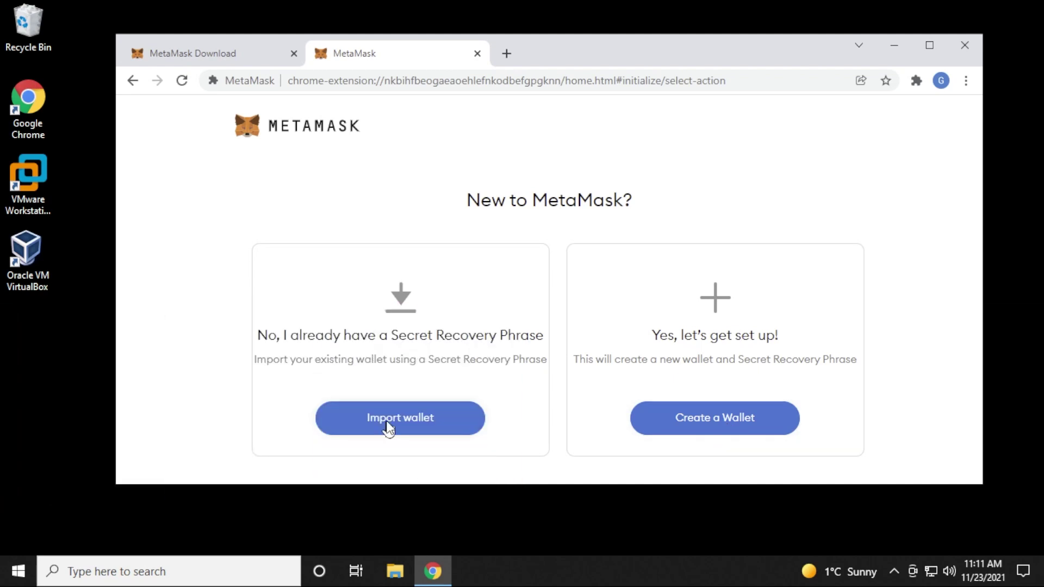
{"action": "left_click", "coordinate": [387, 428]}
- Paste the Secret Recovery Phrase, accept the Terms of Use, import and finish setup on Account 1
{"action": "left_click", "coordinate": [634, 396]}
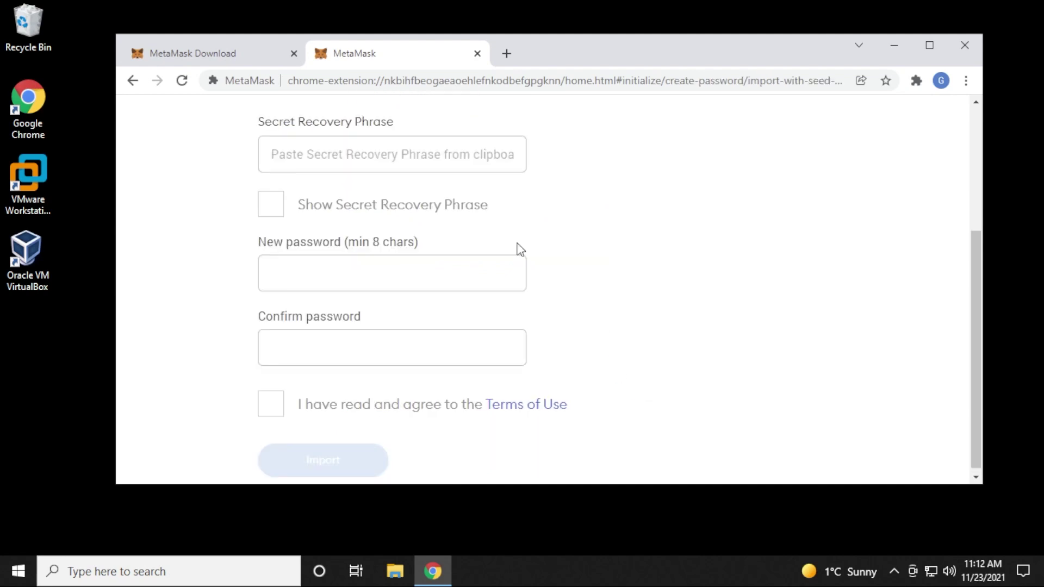
{"action": "key", "text": "ctrl+v"}
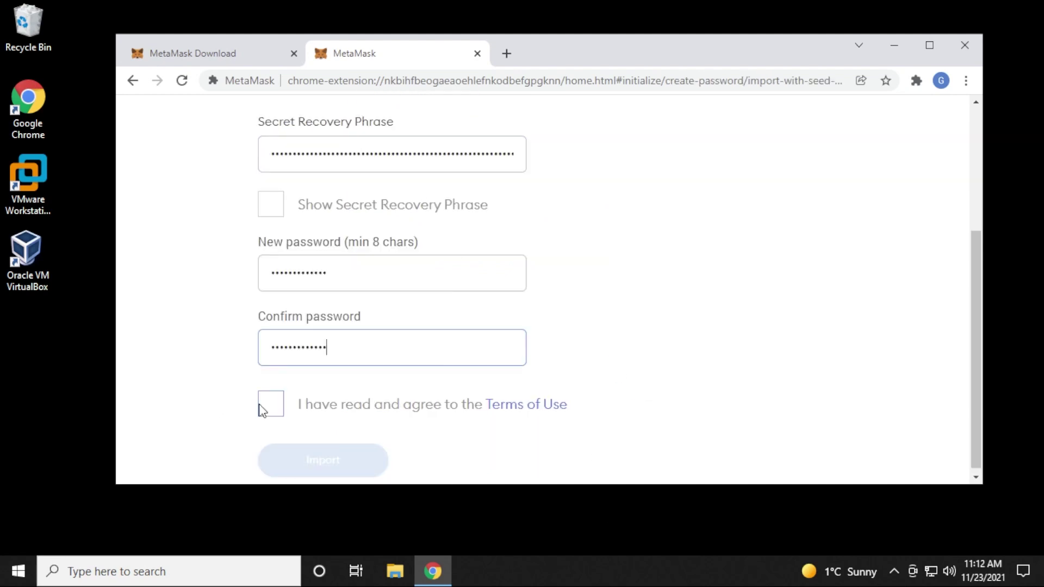
{"action": "left_click", "coordinate": [265, 409]}
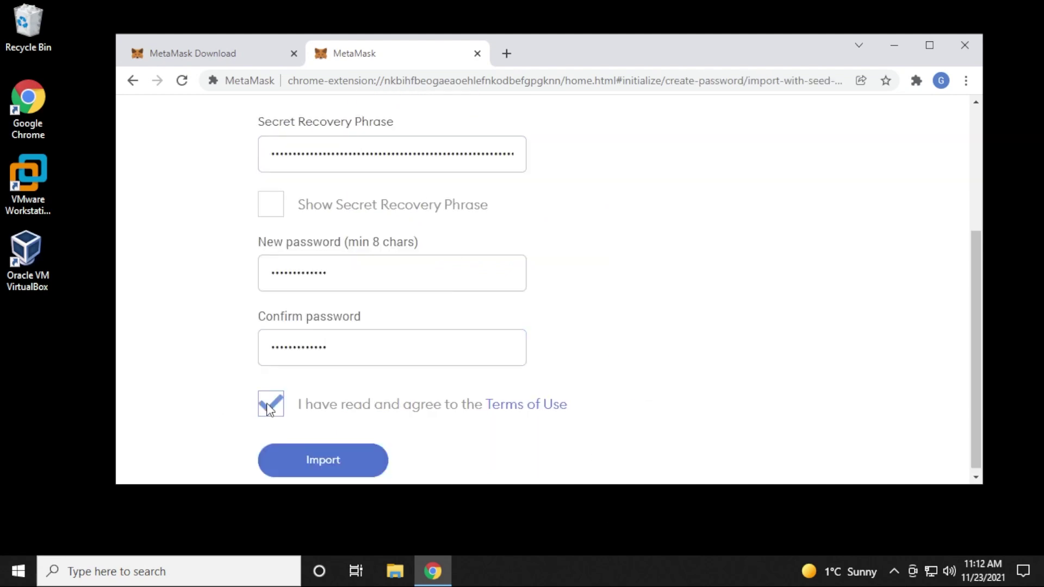
{"action": "left_click", "coordinate": [333, 463]}
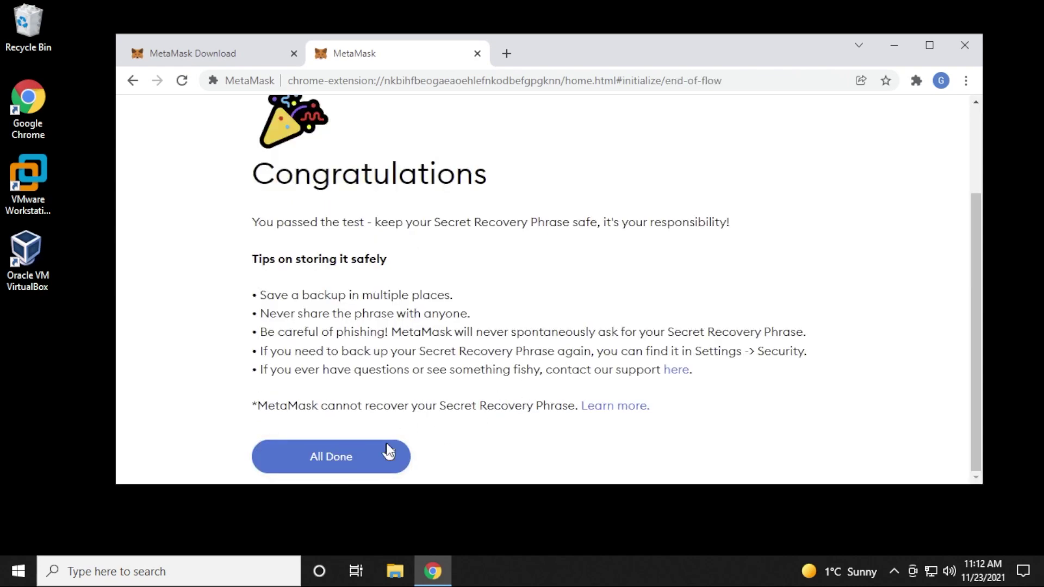
{"action": "left_click", "coordinate": [330, 460]}
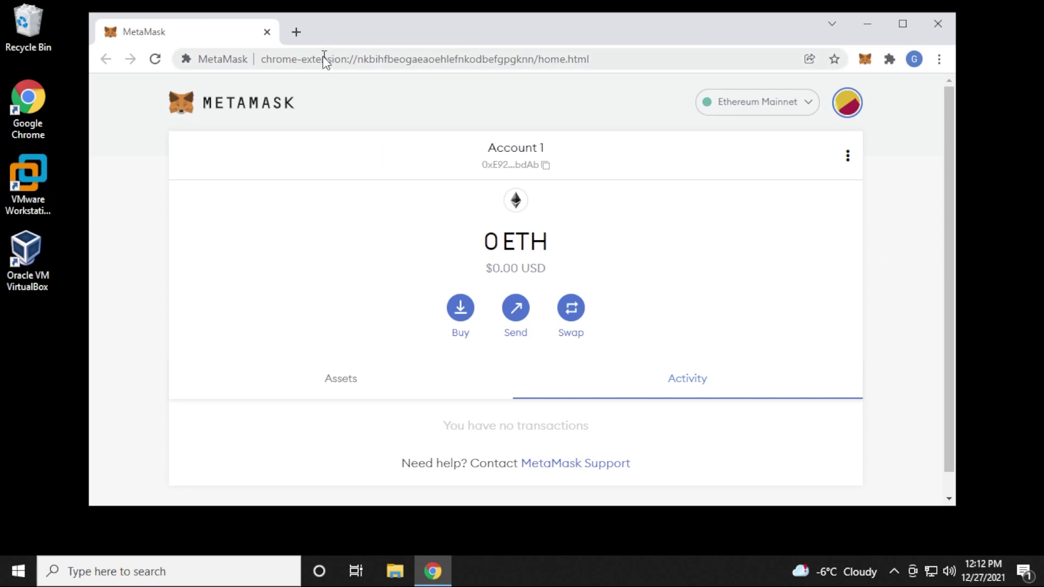
- Load the Binance Academy MetaMask–Binance Smart Chain article in a new window snapped beside MetaMask
{"action": "left_click", "coordinate": [297, 33]}
{"action": "type", "text": "https://academy.binance.com/en/articles/connecting-metamask-to-binance-smart-chain"}
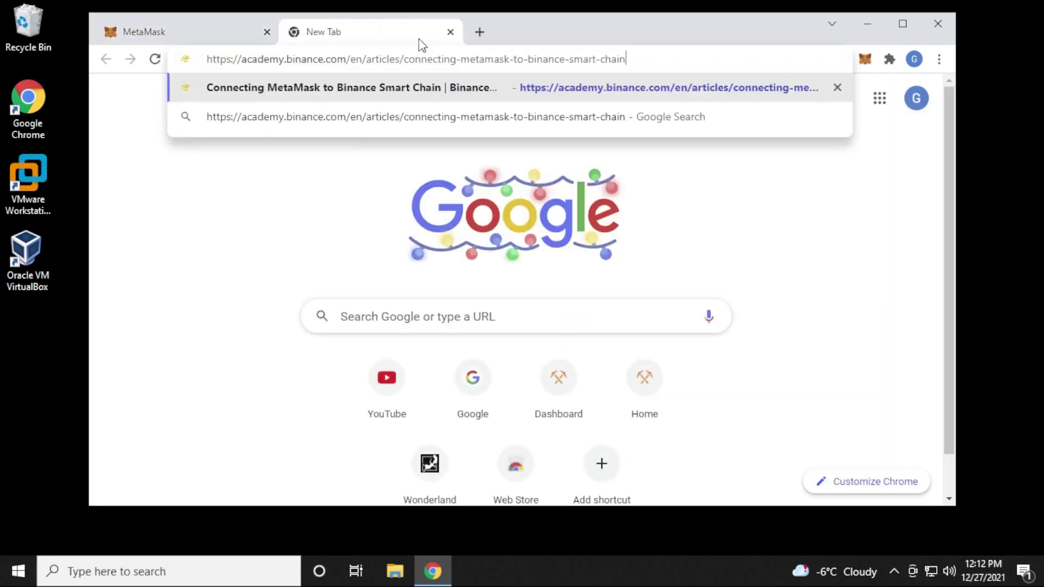
{"action": "key", "text": "Return"}
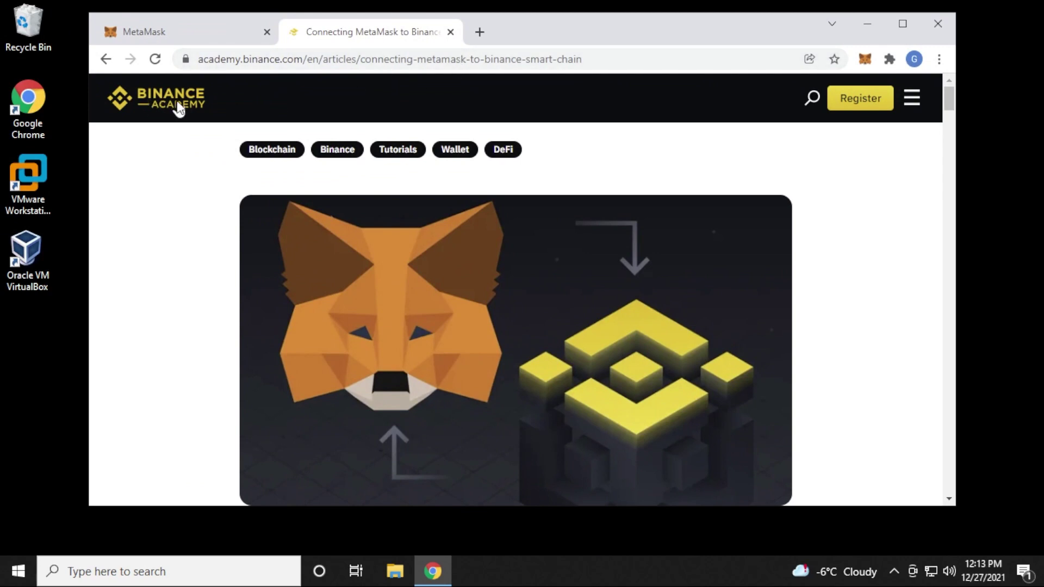
{"action": "left_click_drag", "start_coordinate": [373, 33], "coordinate": [3, 46]}
{"action": "left_click", "coordinate": [725, 235]}
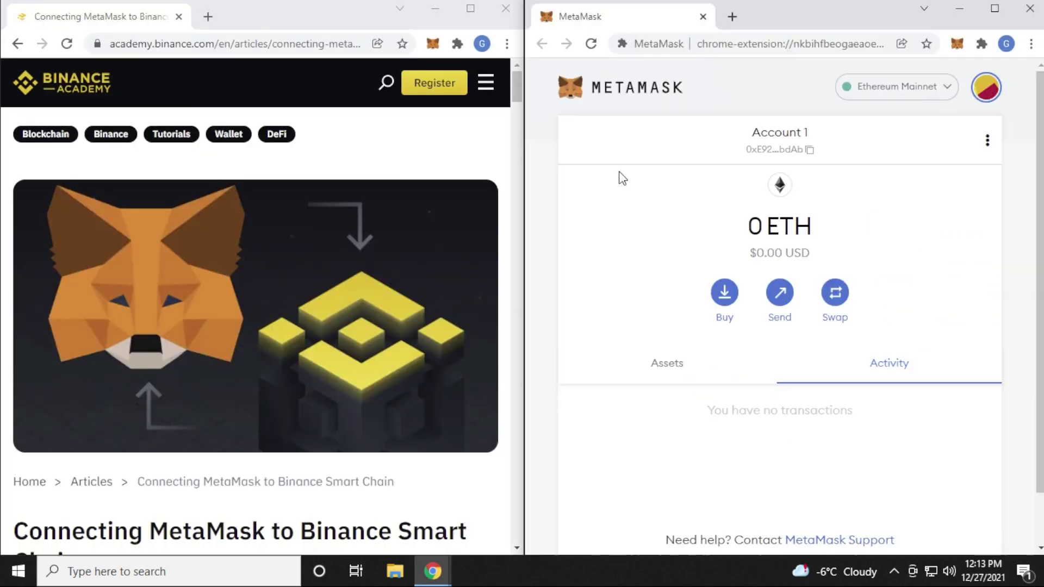
- Scroll the article to the Smart Chain mainnet parameters and open MetaMask's Add a network form
{"action": "left_click_drag", "start_coordinate": [517, 87], "coordinate": [510, 220]}
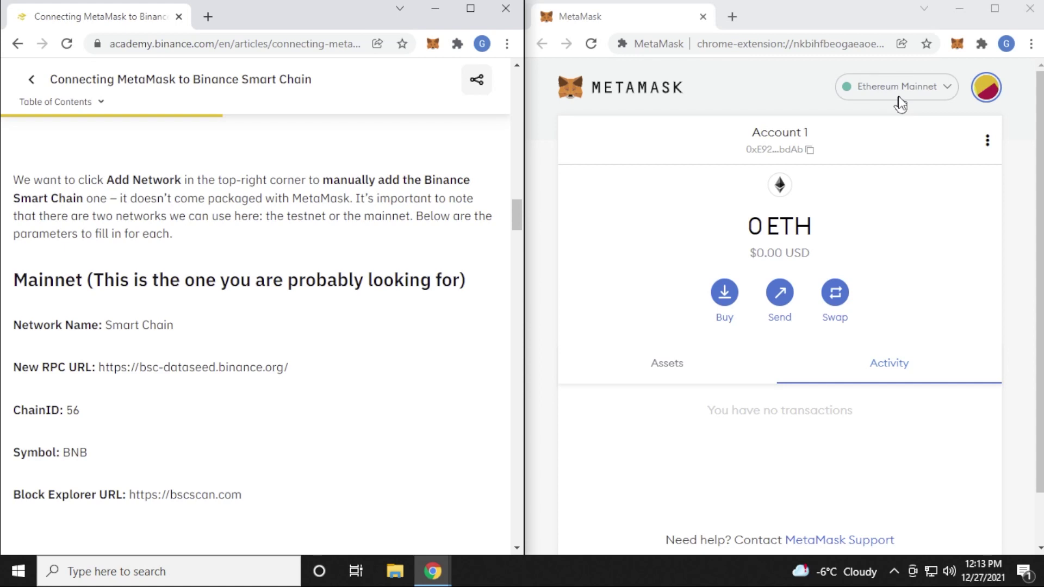
{"action": "left_click", "coordinate": [949, 91]}
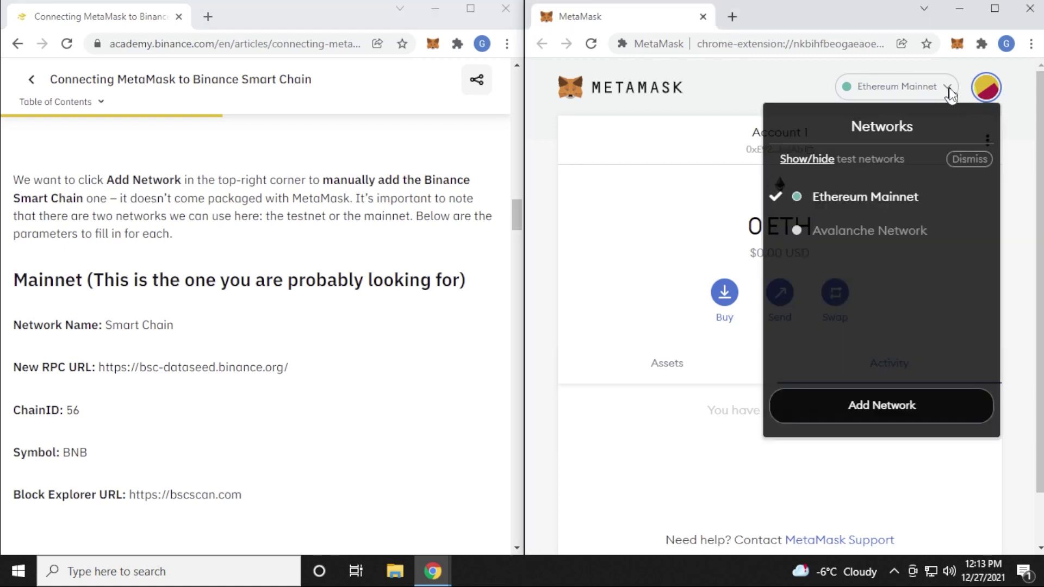
{"action": "left_click", "coordinate": [867, 416]}
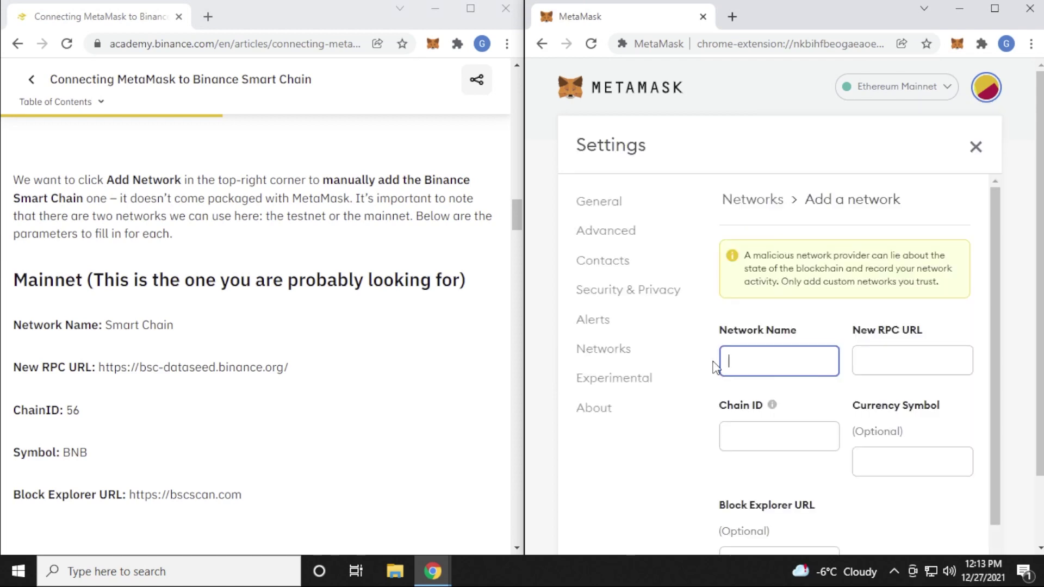
{"action": "left_click_drag", "start_coordinate": [1041, 204], "coordinate": [1038, 272]}
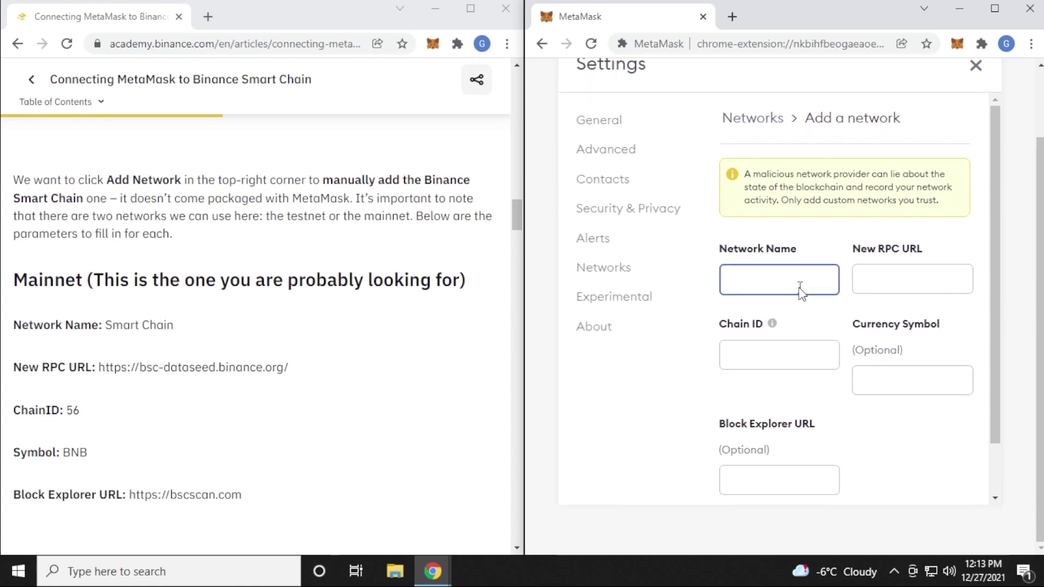
{"action": "left_click_drag", "start_coordinate": [182, 324], "coordinate": [105, 325]}
{"action": "key", "text": "ctrl+c"}
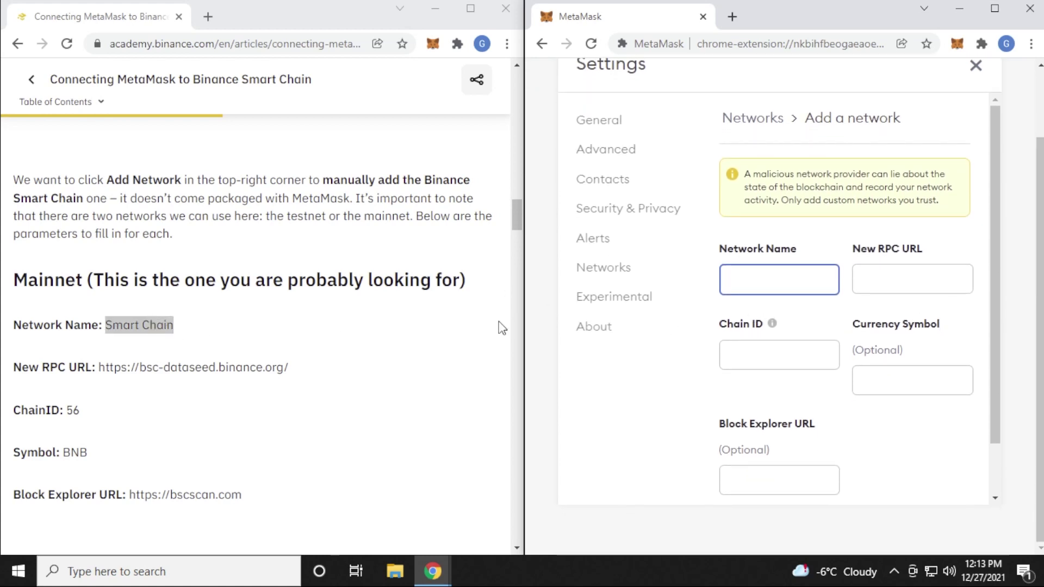
{"action": "left_click", "coordinate": [778, 281]}
{"action": "key", "text": "ctrl+v"}
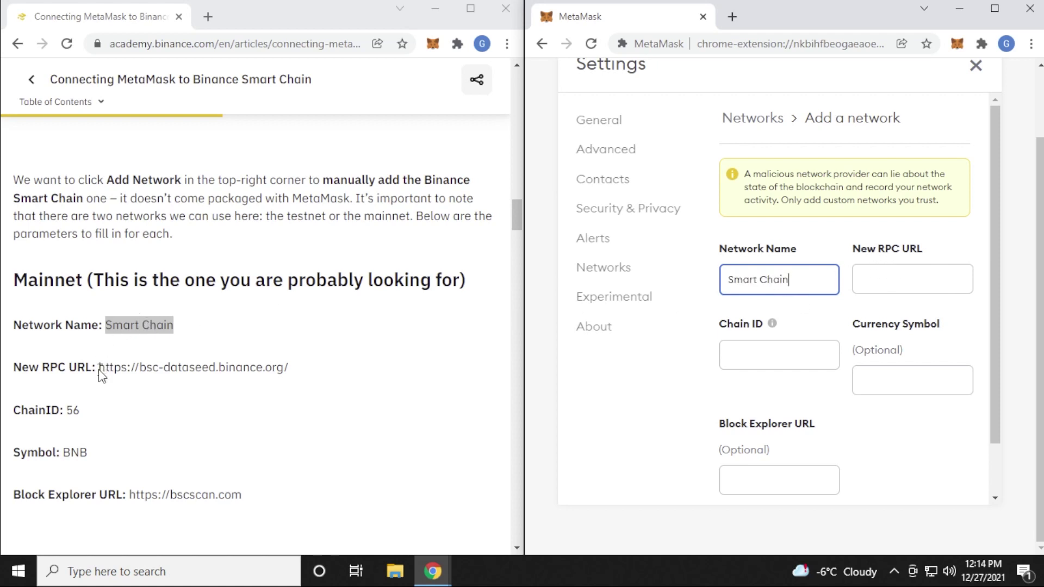
{"action": "left_click_drag", "start_coordinate": [99, 368], "coordinate": [296, 374]}
{"action": "key", "text": "ctrl+c"}
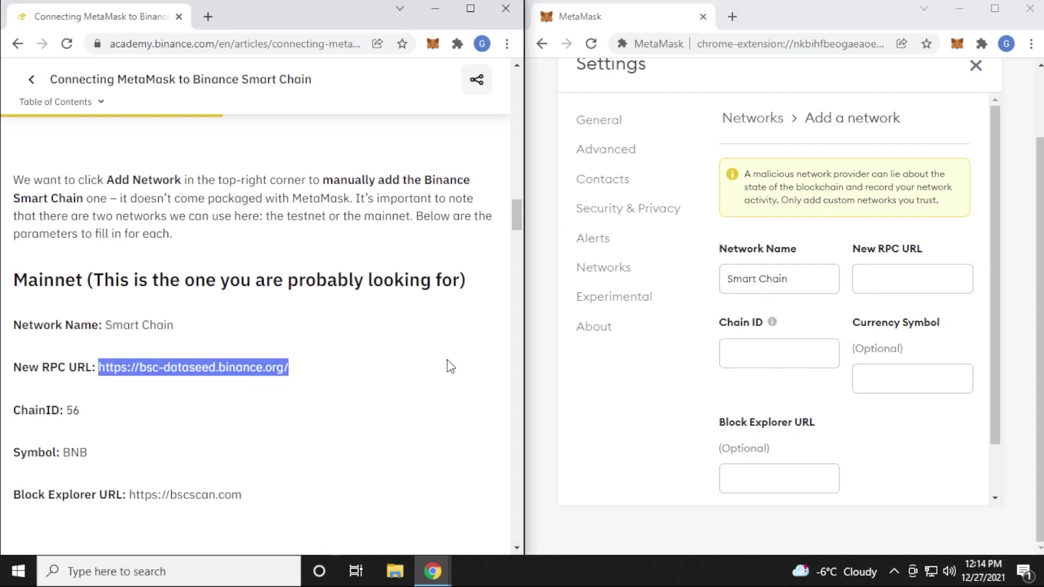
{"action": "left_click", "coordinate": [875, 281]}
{"action": "key", "text": "ctrl+v"}
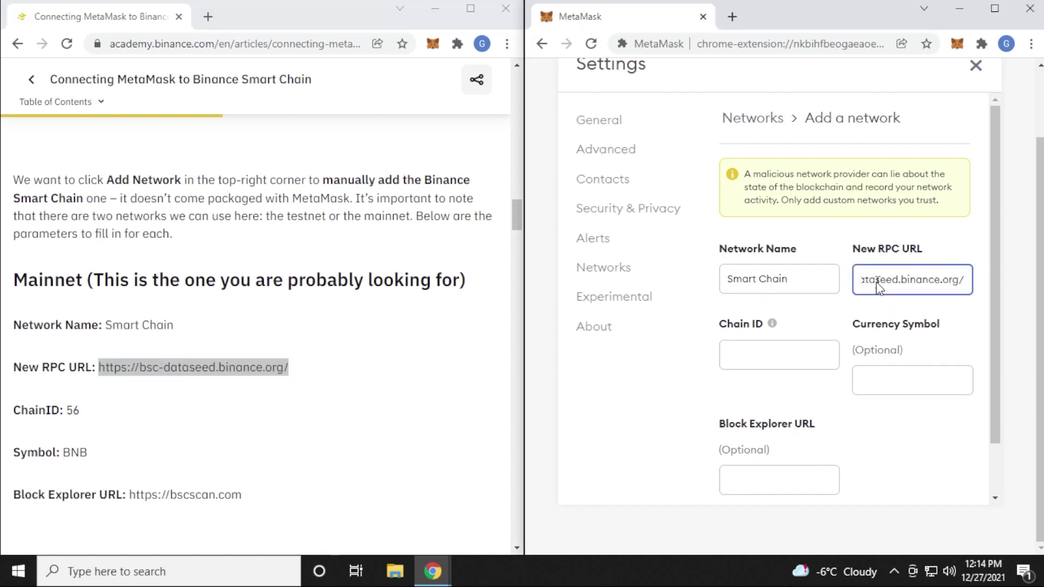
- Fill in chain ID 56 and currency symbol BNB copied from the article
{"action": "double_click", "coordinate": [73, 410]}
{"action": "key", "text": "ctrl+c"}
{"action": "left_click", "coordinate": [776, 355]}
{"action": "key", "text": "ctrl+v"}
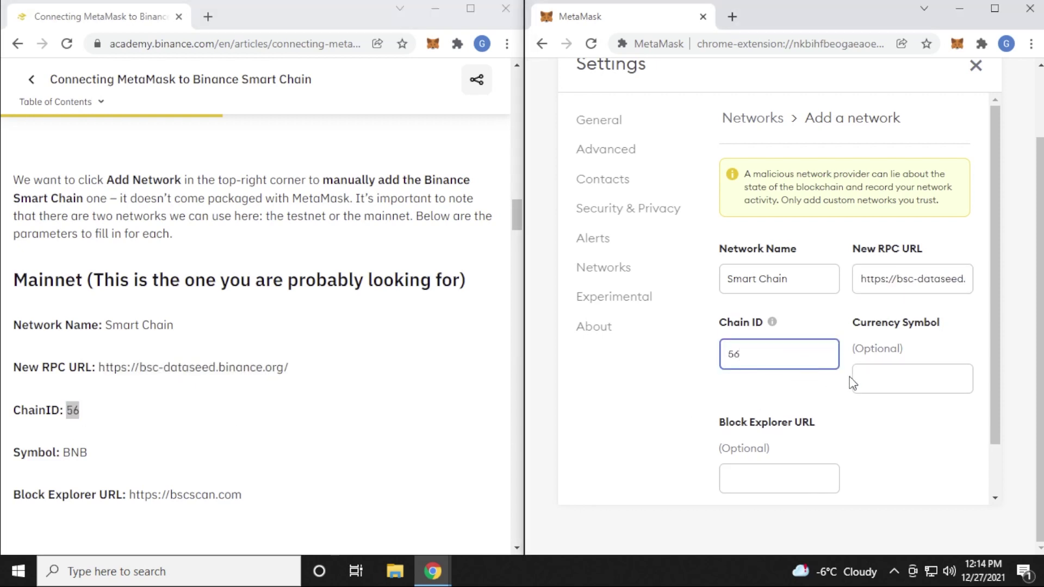
{"action": "double_click", "coordinate": [75, 453]}
{"action": "key", "text": "ctrl+c"}
{"action": "left_click", "coordinate": [870, 379]}
{"action": "key", "text": "ctrl+v"}
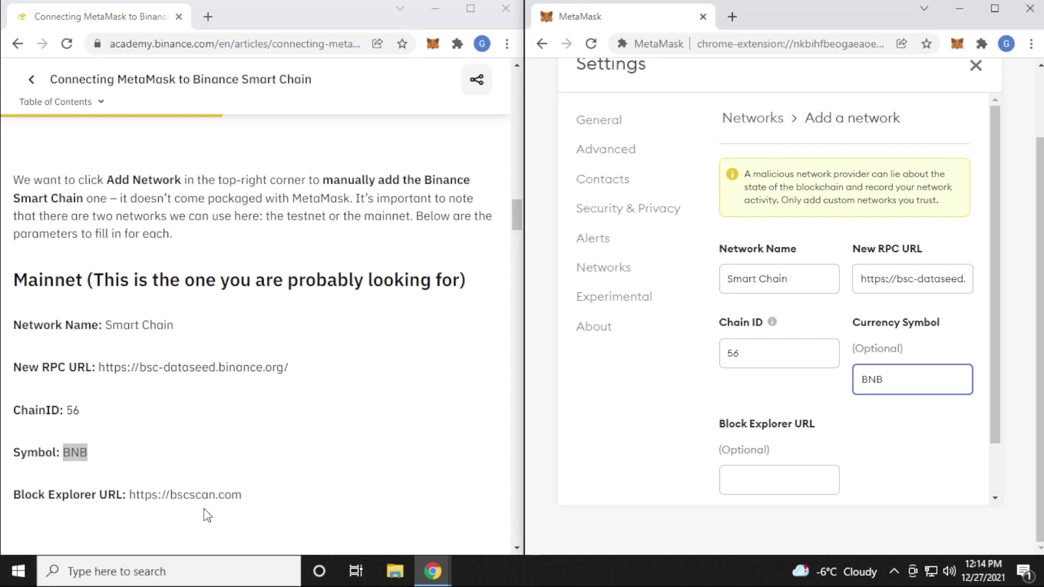
{"action": "left_click_drag", "start_coordinate": [243, 496], "coordinate": [136, 500]}
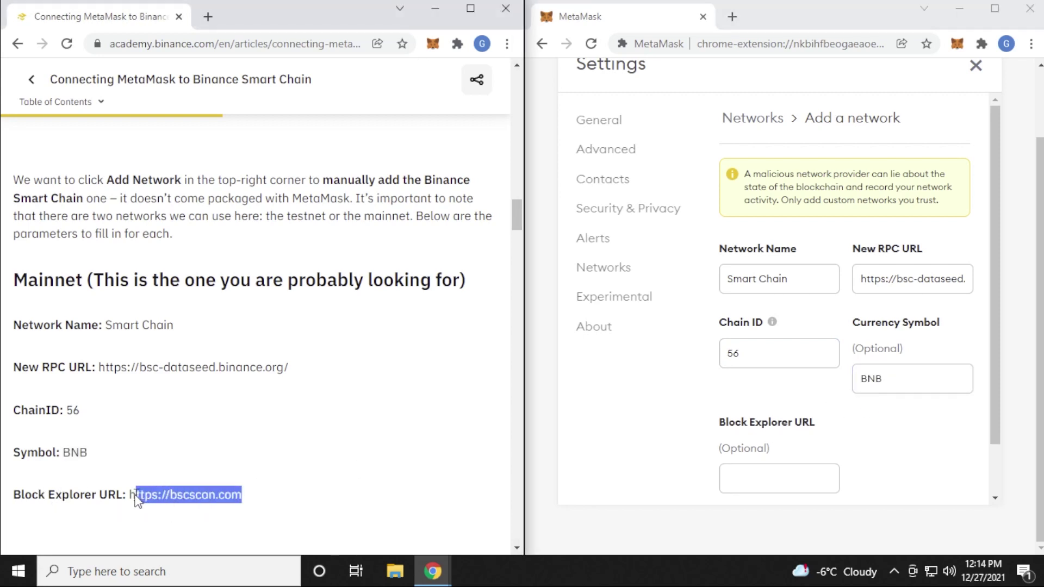
{"action": "left_click", "coordinate": [737, 473]}
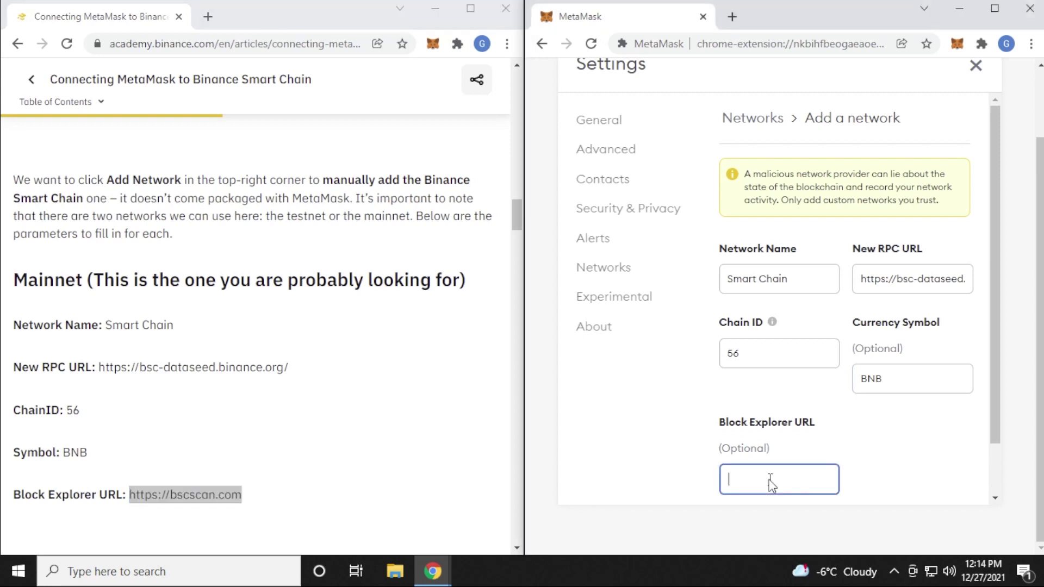
{"action": "key", "text": "ctrl+v"}
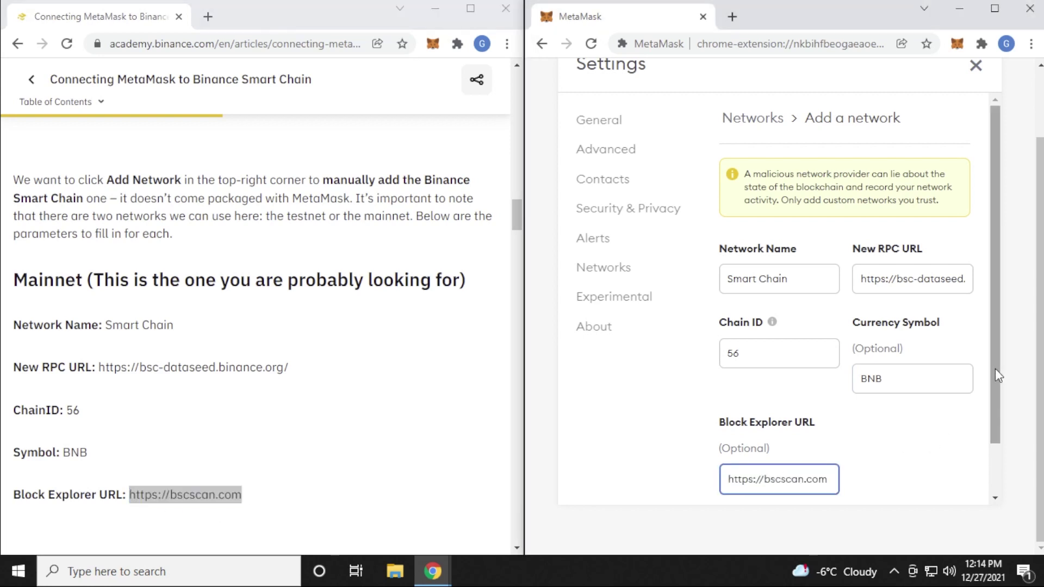
{"action": "left_click_drag", "start_coordinate": [996, 373], "coordinate": [1002, 442]}
{"action": "left_click", "coordinate": [833, 479]}
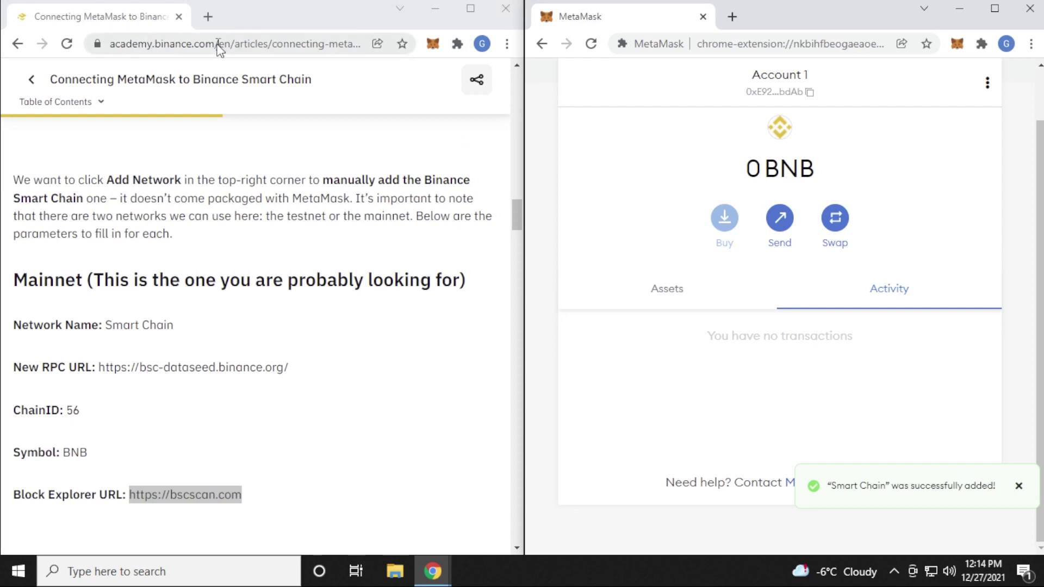
- Close the Binance article window, maximize MetaMask and keep Smart Chain selected as the network
{"action": "left_click", "coordinate": [500, 7]}
{"action": "left_click", "coordinate": [995, 9]}
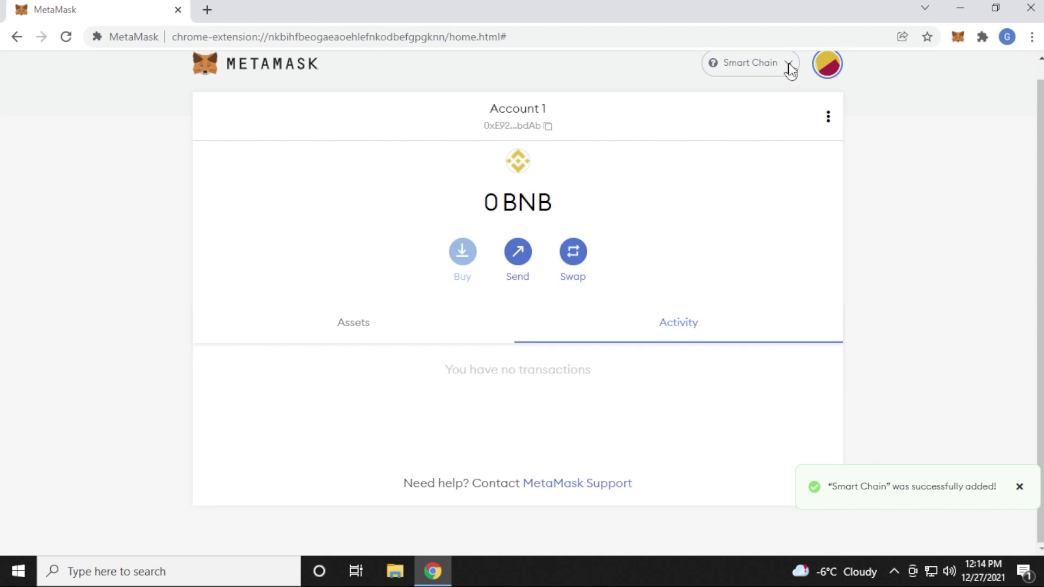
{"action": "left_click", "coordinate": [789, 70]}
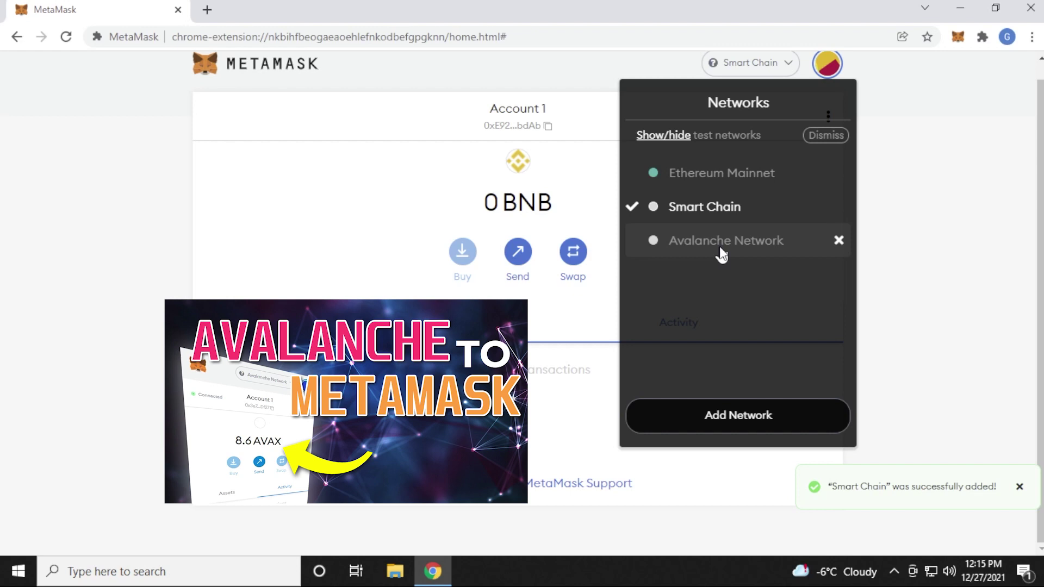
{"action": "left_click", "coordinate": [706, 209]}
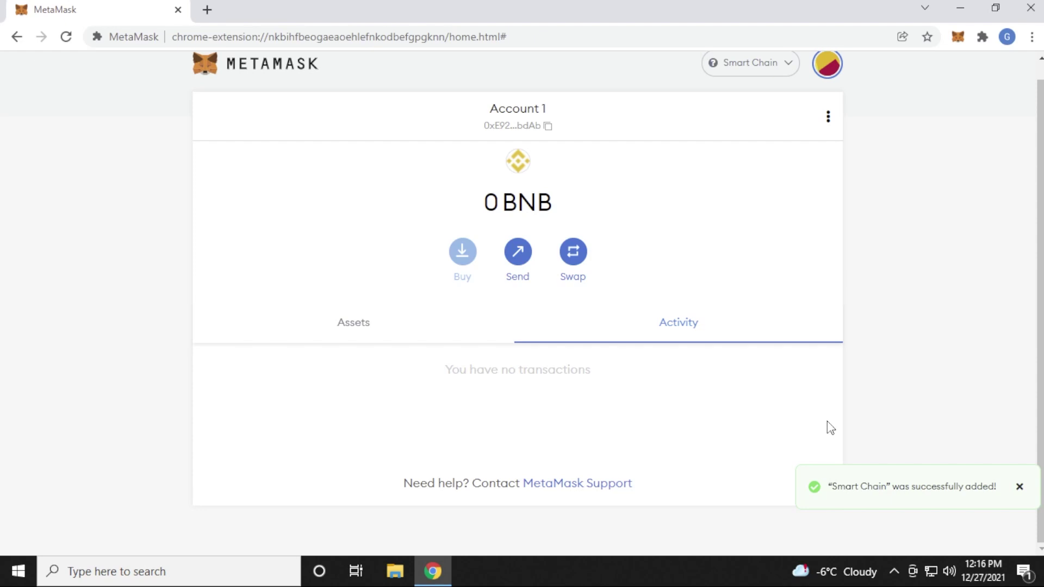
- Open pancakeswap.finance from a Google search in a new tab and bring up Connect Wallet
{"action": "left_click", "coordinate": [207, 11]}
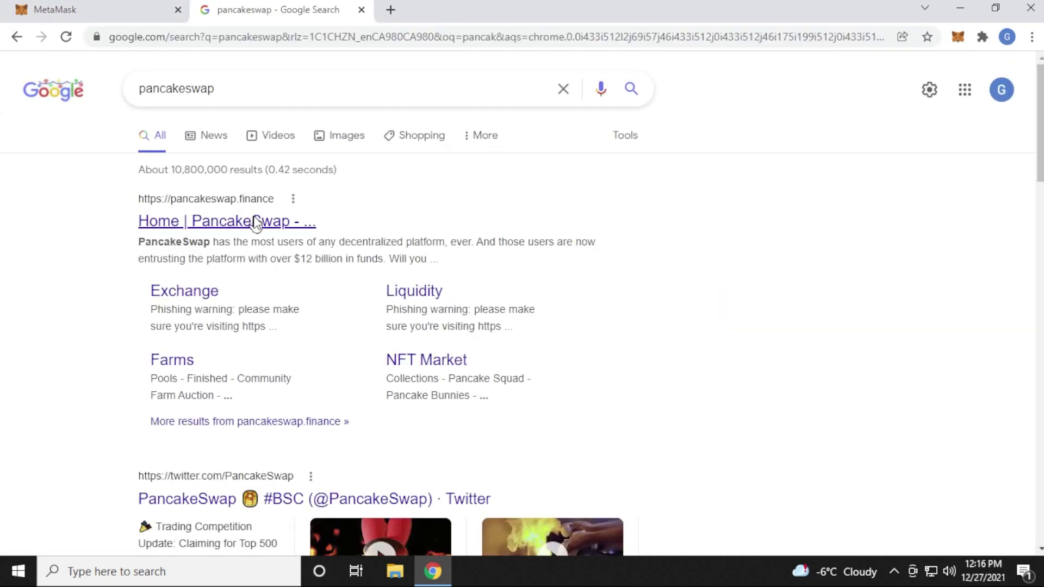
{"action": "left_click", "coordinate": [256, 223]}
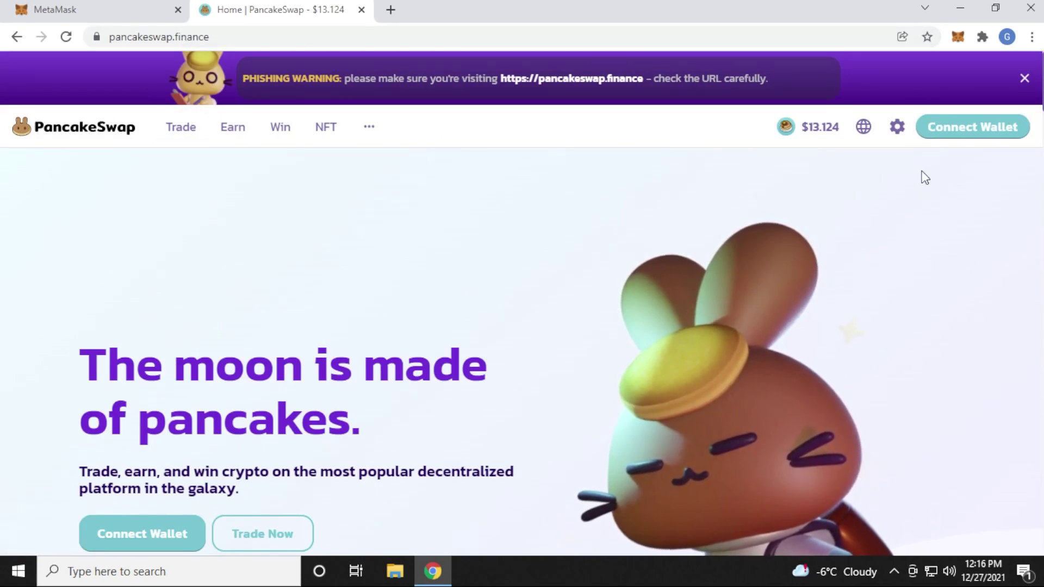
{"action": "left_click", "coordinate": [965, 138]}
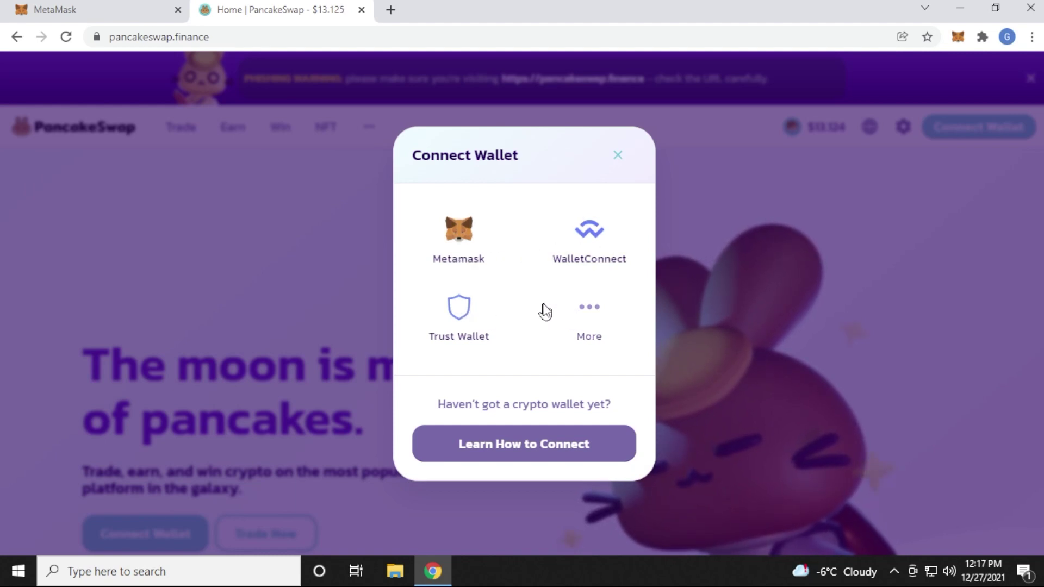
- Choose Metamask in PancakeSwap's wallet list and approve connecting Account 1 in the MetaMask popup
{"action": "left_click", "coordinate": [464, 253]}
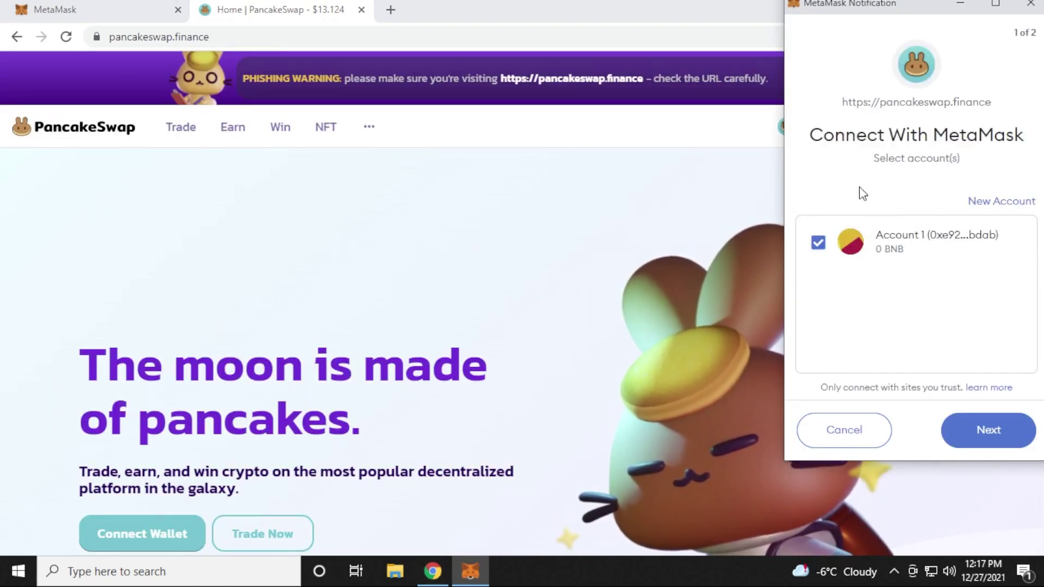
{"action": "left_click", "coordinate": [985, 434]}
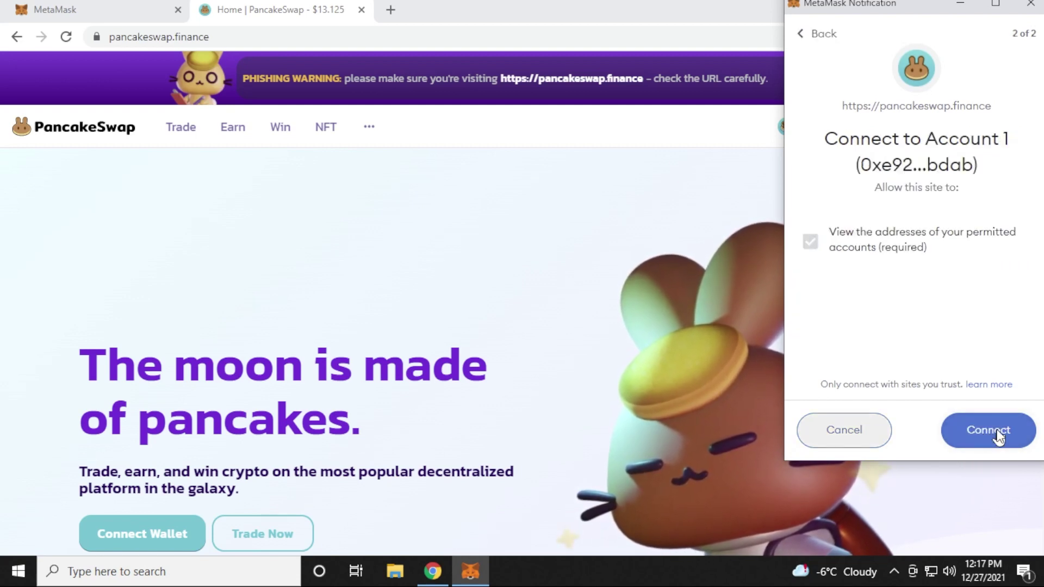
{"action": "left_click", "coordinate": [995, 433]}
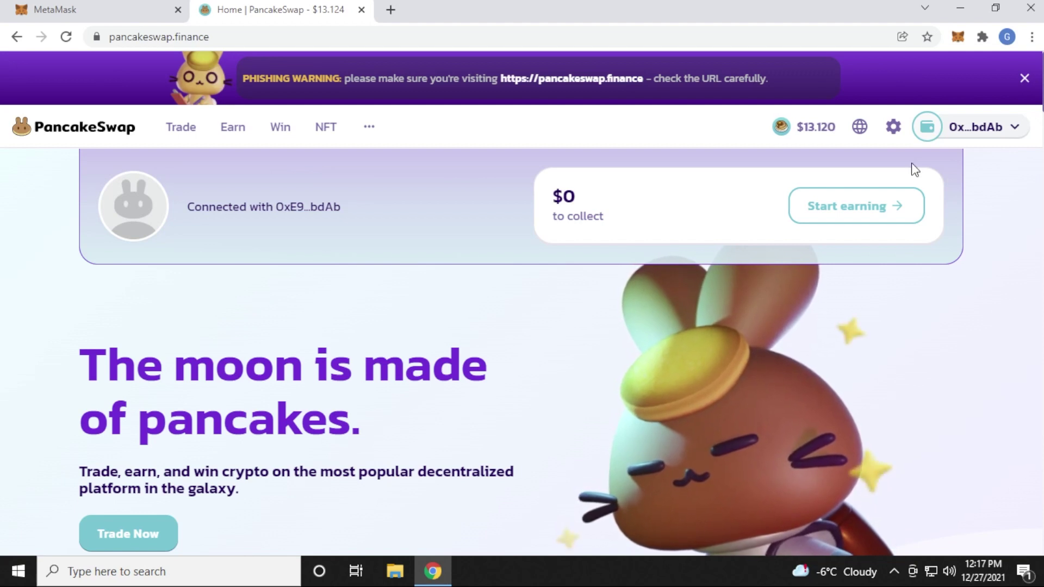
- View the wallet's BNB and CAKE balances from the account menu, then disconnect the wallet
{"action": "mouse_move", "coordinate": [935, 141]}
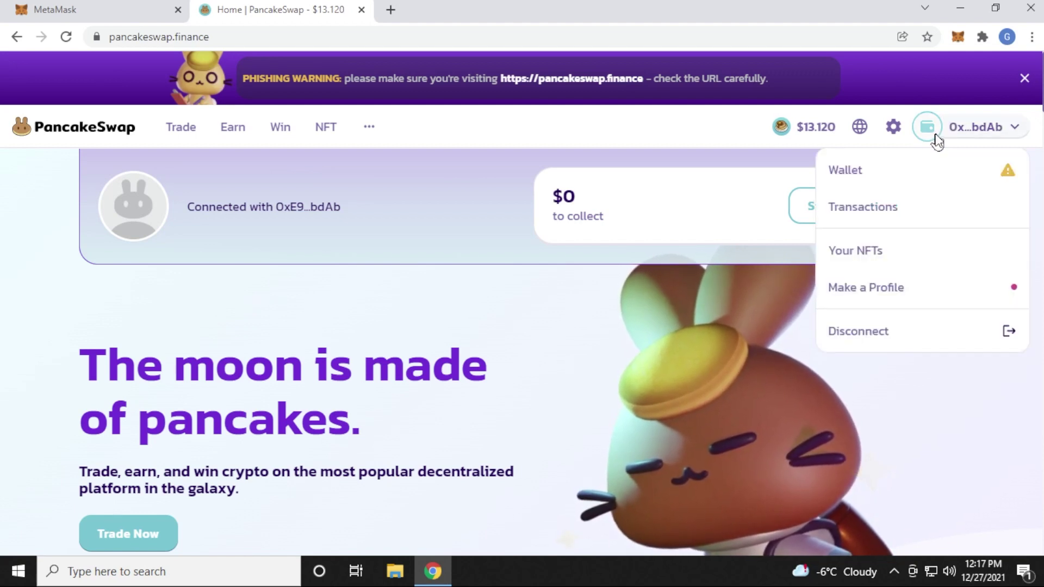
{"action": "left_click", "coordinate": [868, 177]}
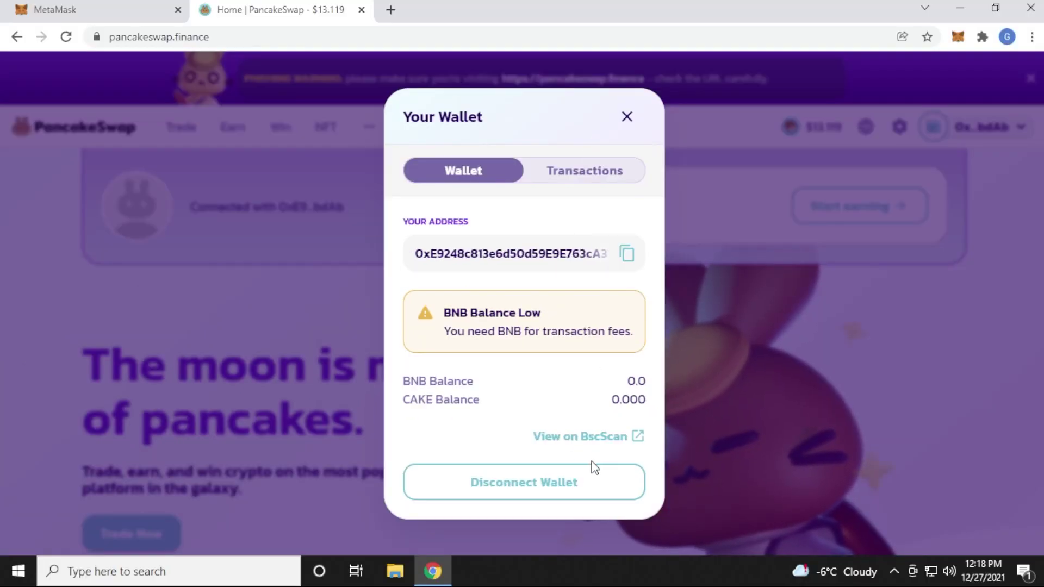
{"action": "left_click", "coordinate": [504, 484]}
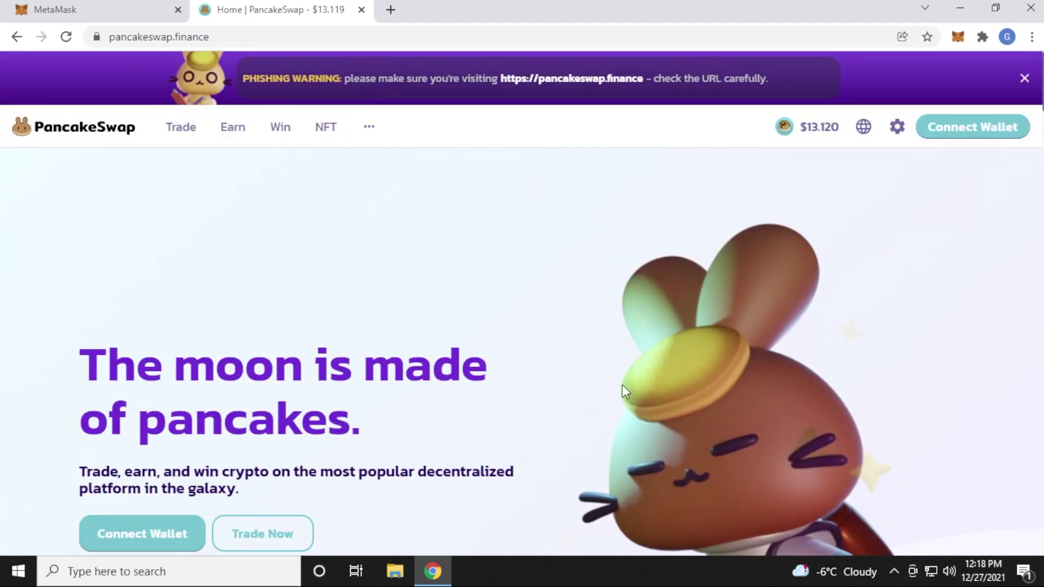